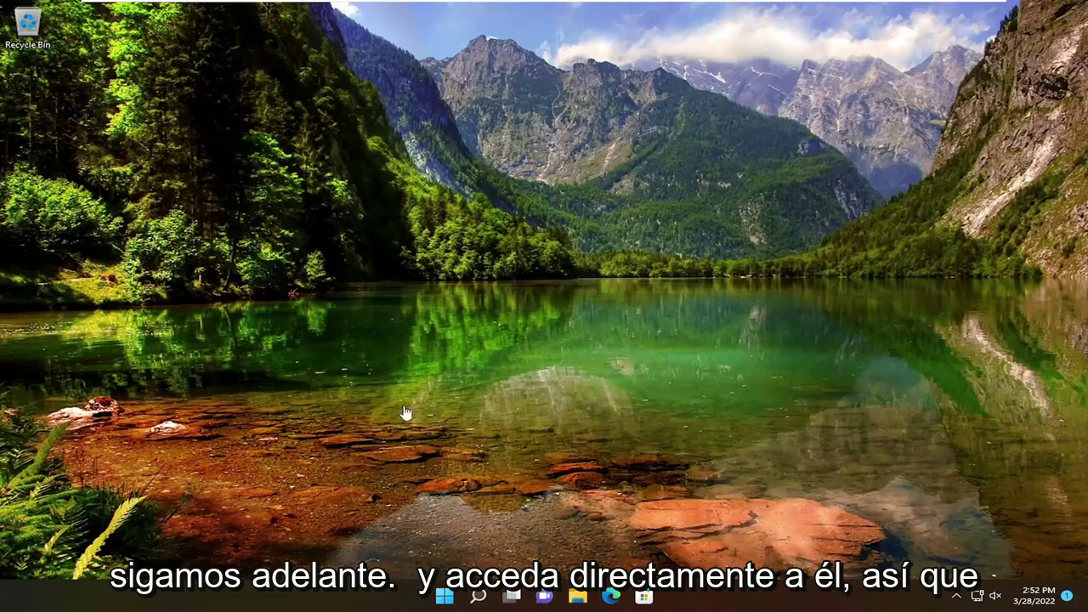
# Search for 'regedit' and launch Registry Editor as administrator
pyautogui.click(478, 598)
pyautogui.write('r')
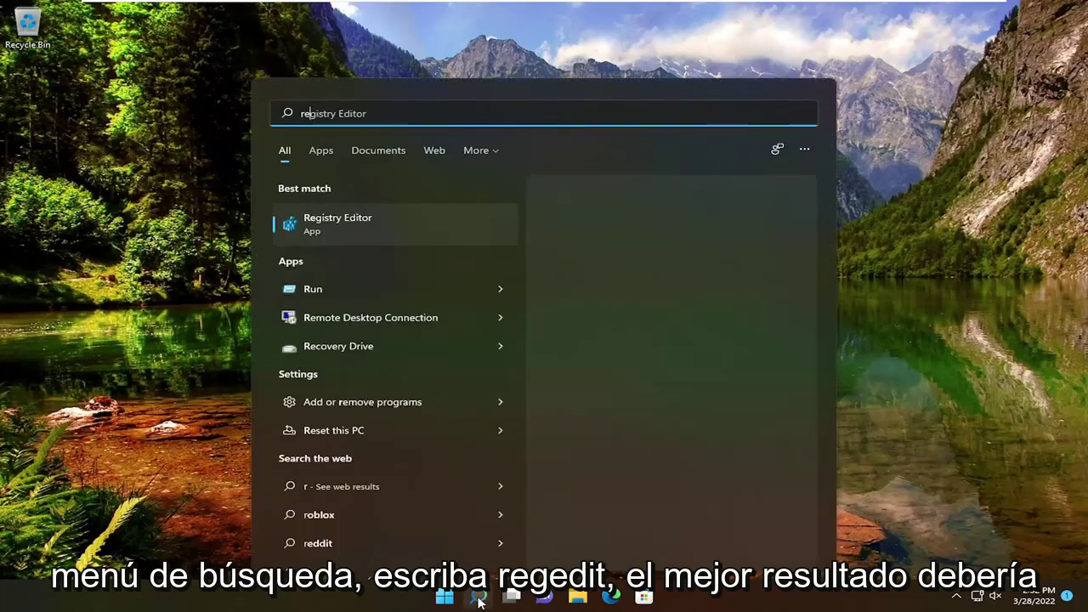
pyautogui.write('egedit')
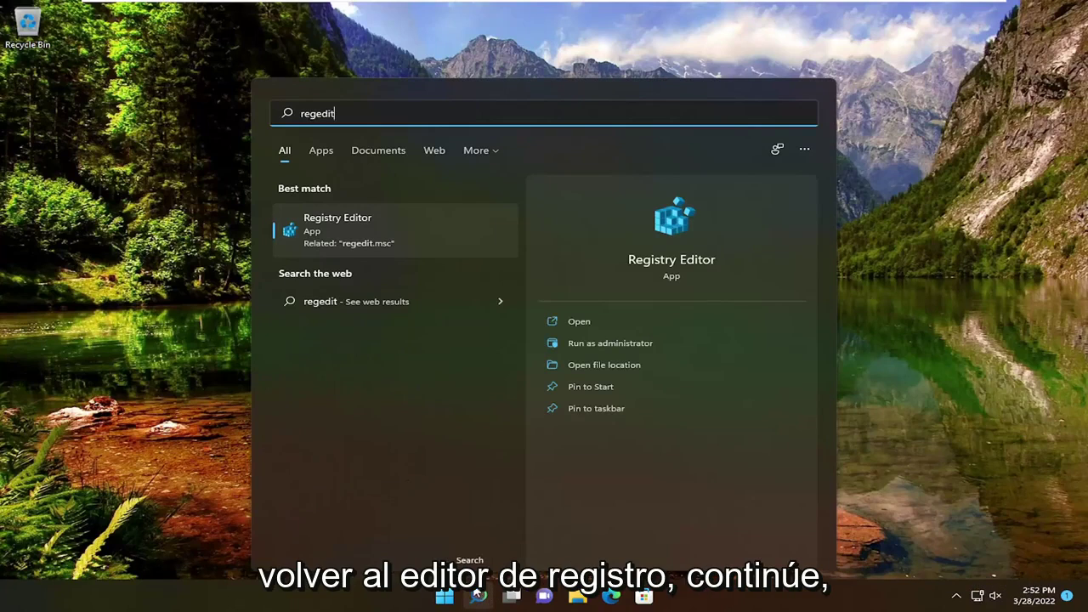
pyautogui.rightClick(298, 233)
pyautogui.click(335, 242)
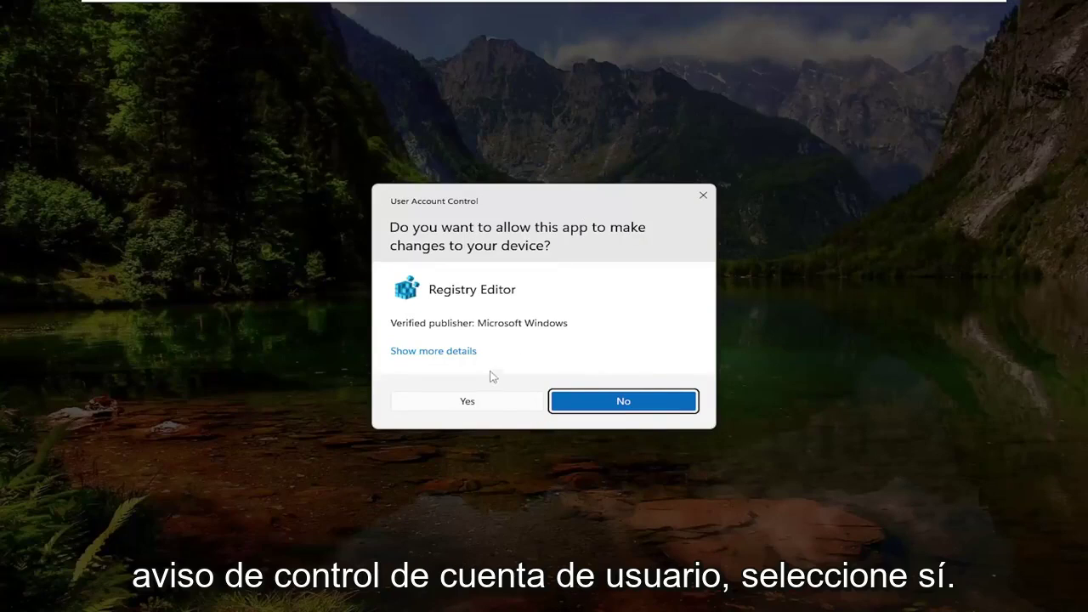
# Approve the UAC prompt and collapse the registry tree to the Computer root
pyautogui.click(497, 407)
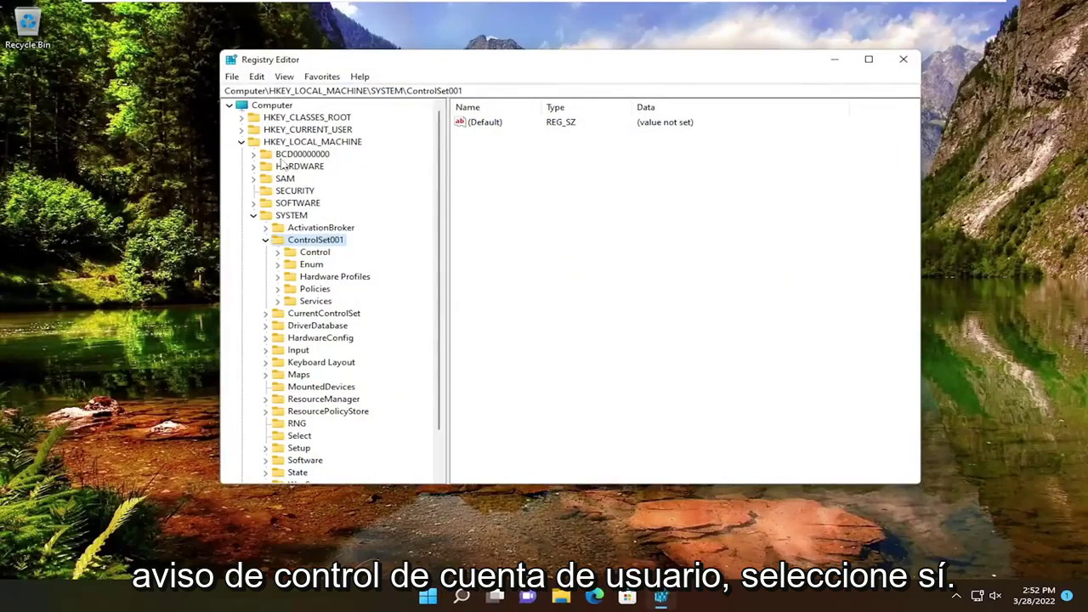
pyautogui.press('Left')
pyautogui.press('Left')
pyautogui.press('Left')
pyautogui.press('Left')
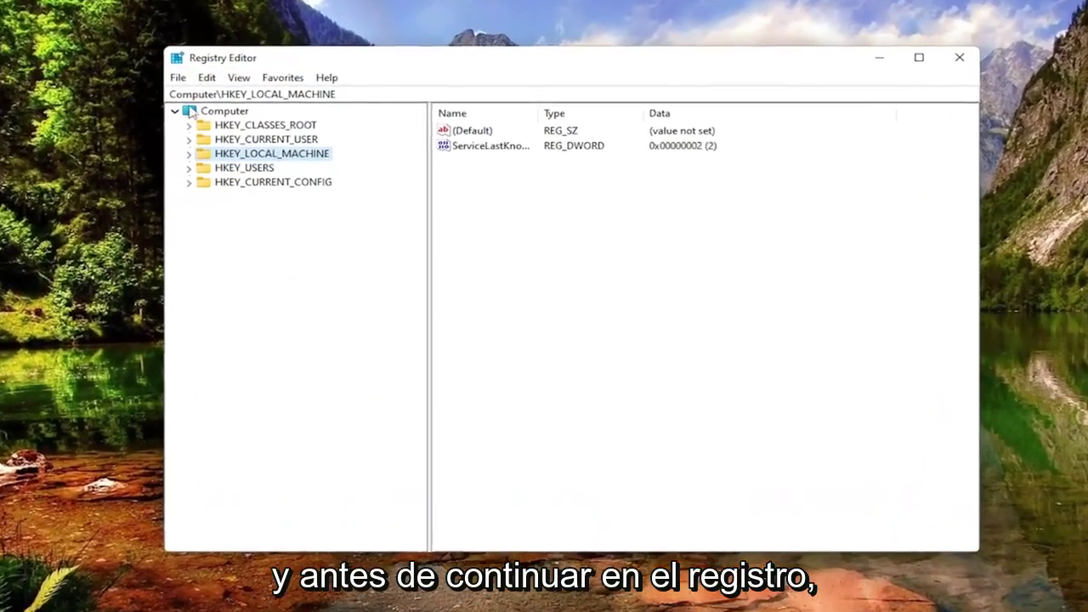
pyautogui.press('Left')
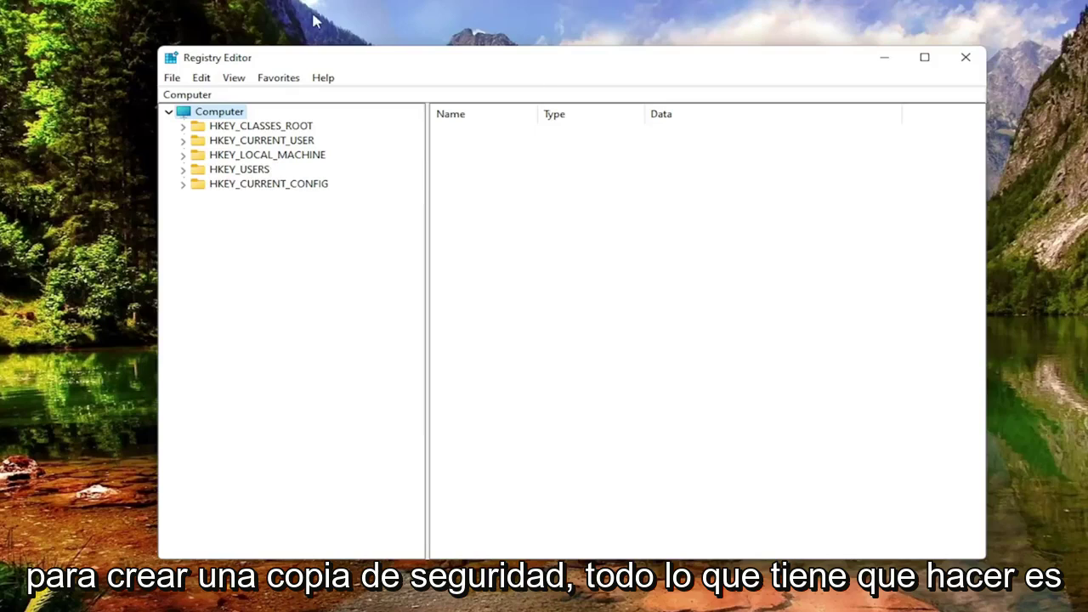
# Open the File Export and Import dialogs, browsing Desktop, and cancel both without changes
pyautogui.click(173, 78)
pyautogui.click(199, 112)
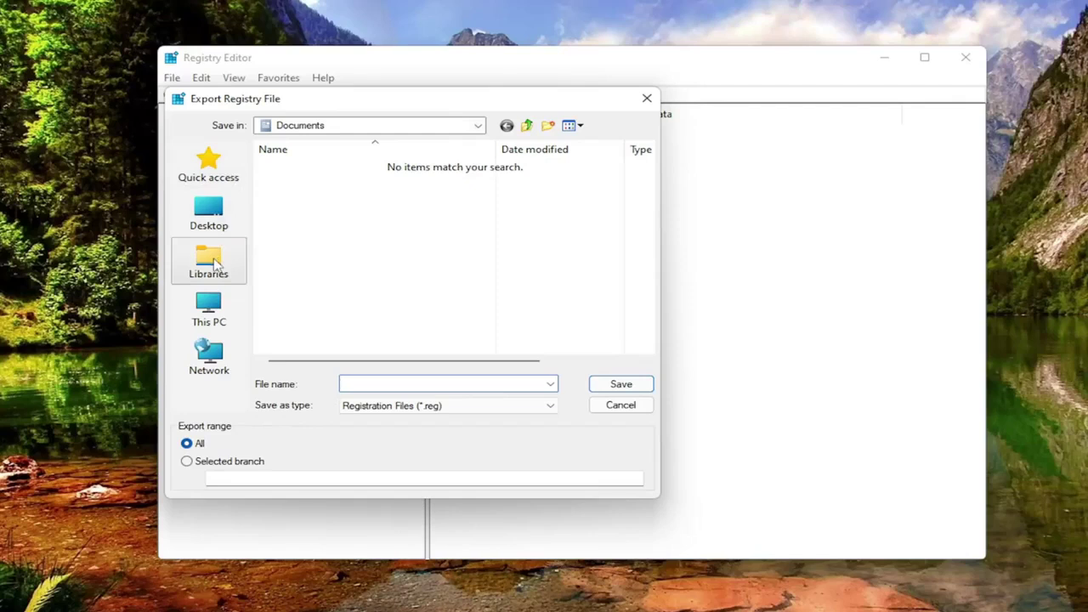
pyautogui.click(604, 408)
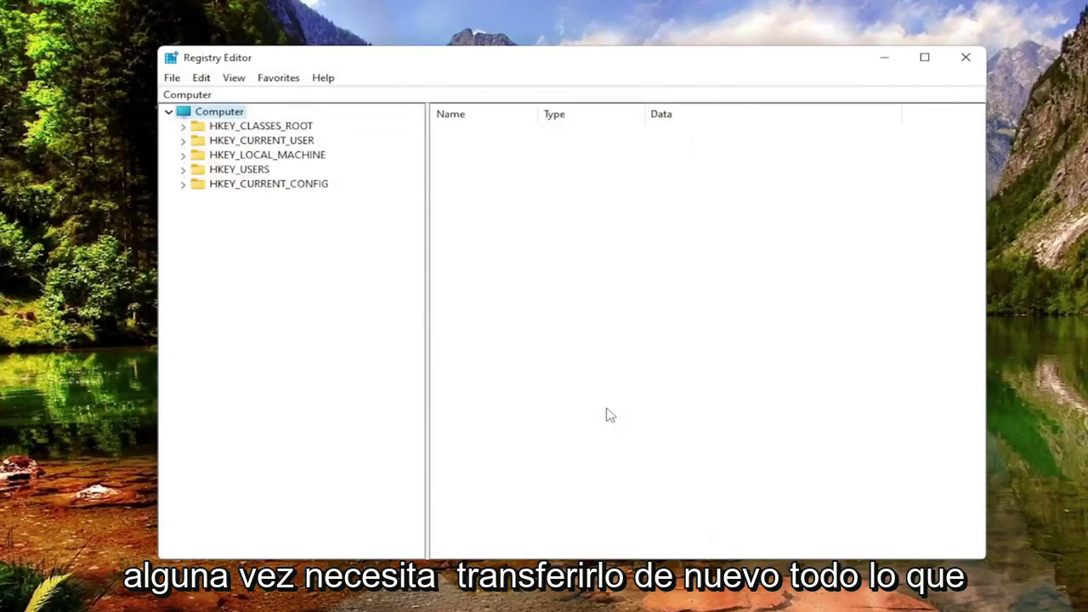
pyautogui.click(172, 79)
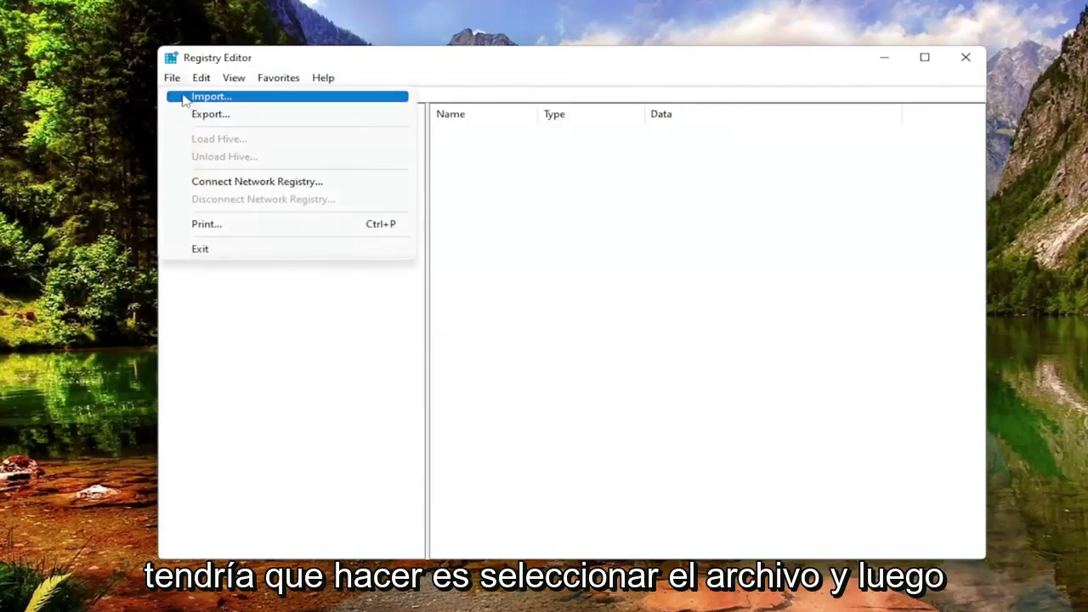
pyautogui.click(195, 95)
pyautogui.click(204, 227)
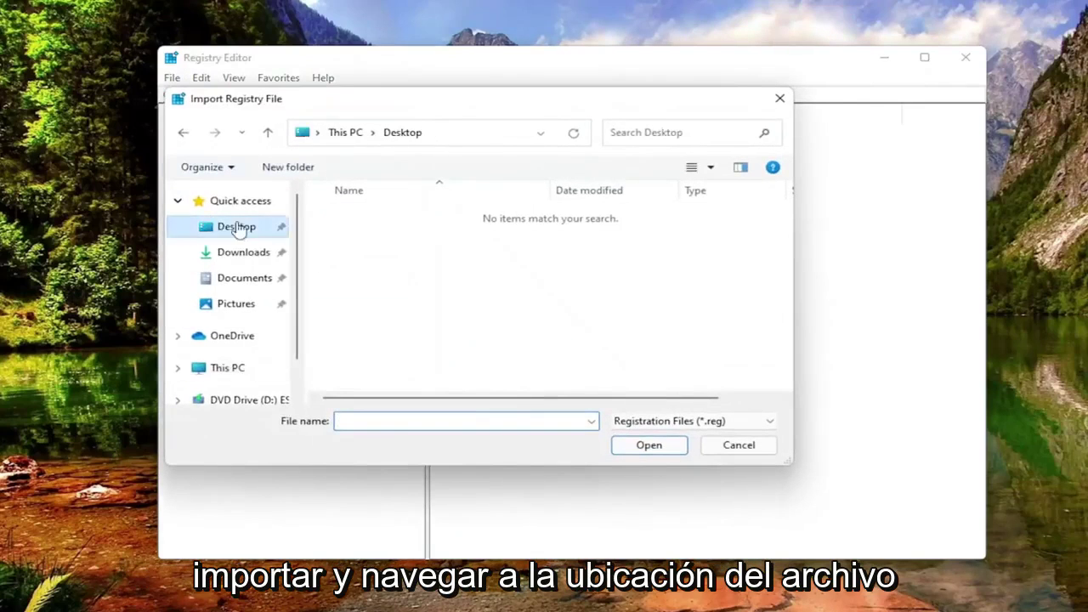
pyautogui.click(738, 445)
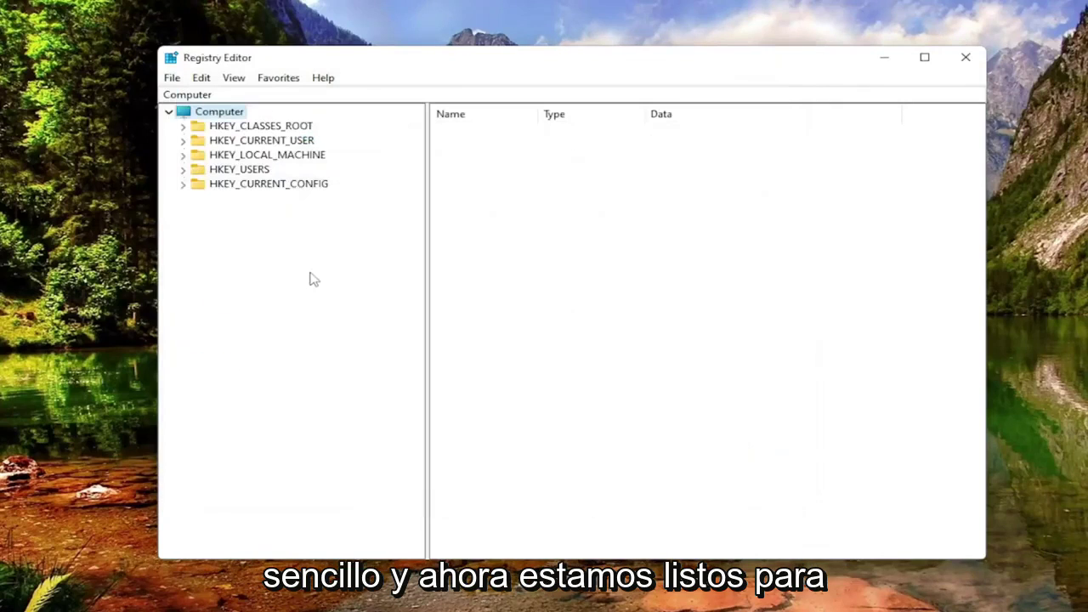
# Expand HKEY_LOCAL_MACHINE > SYSTEM > CurrentControlSet > Services
pyautogui.doubleClick(269, 160)
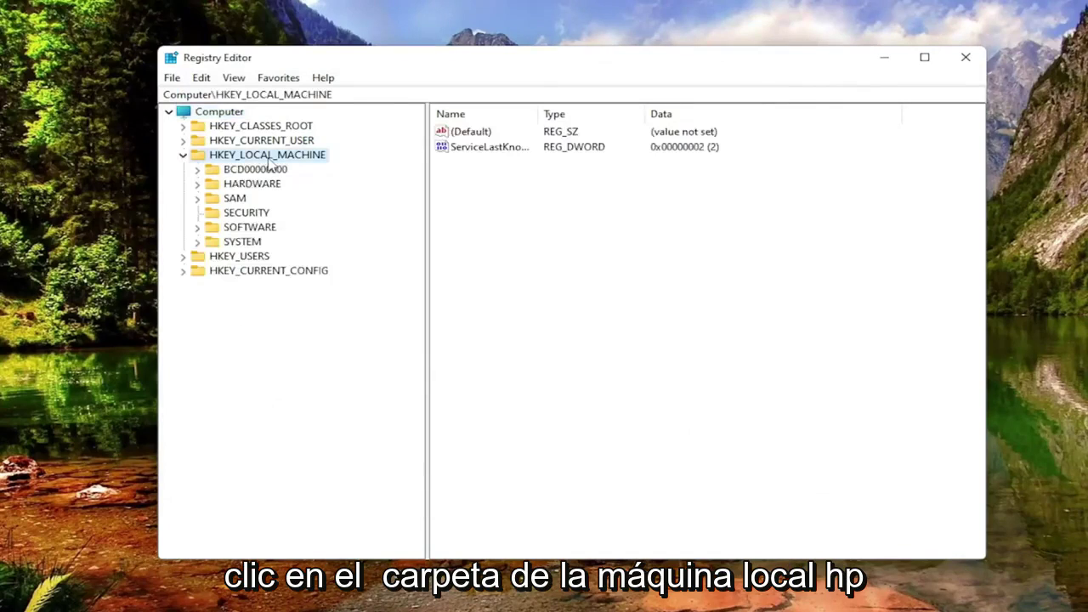
pyautogui.doubleClick(239, 245)
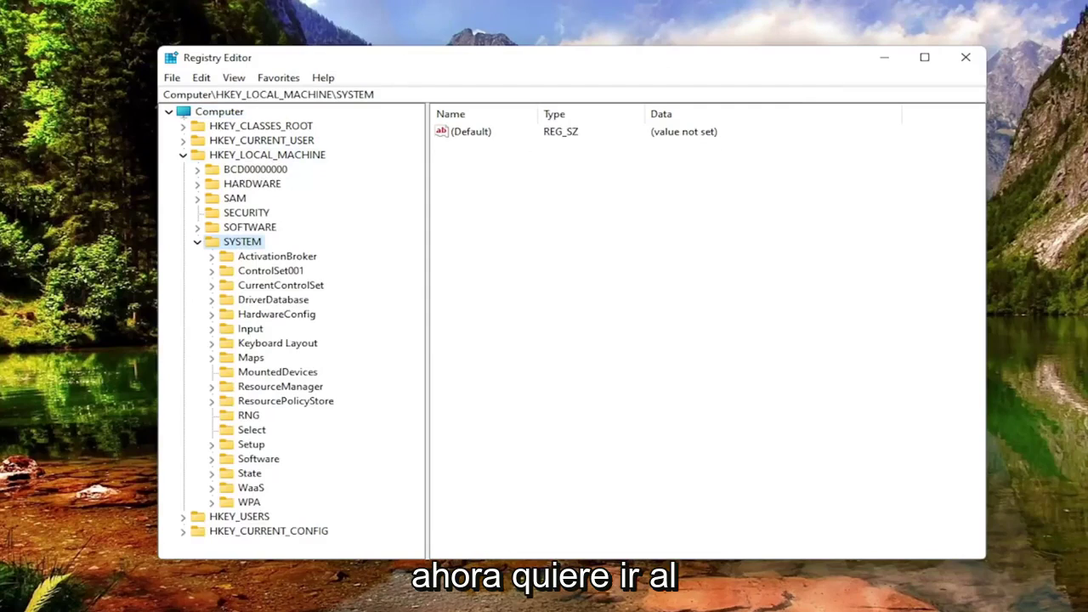
pyautogui.doubleClick(259, 288)
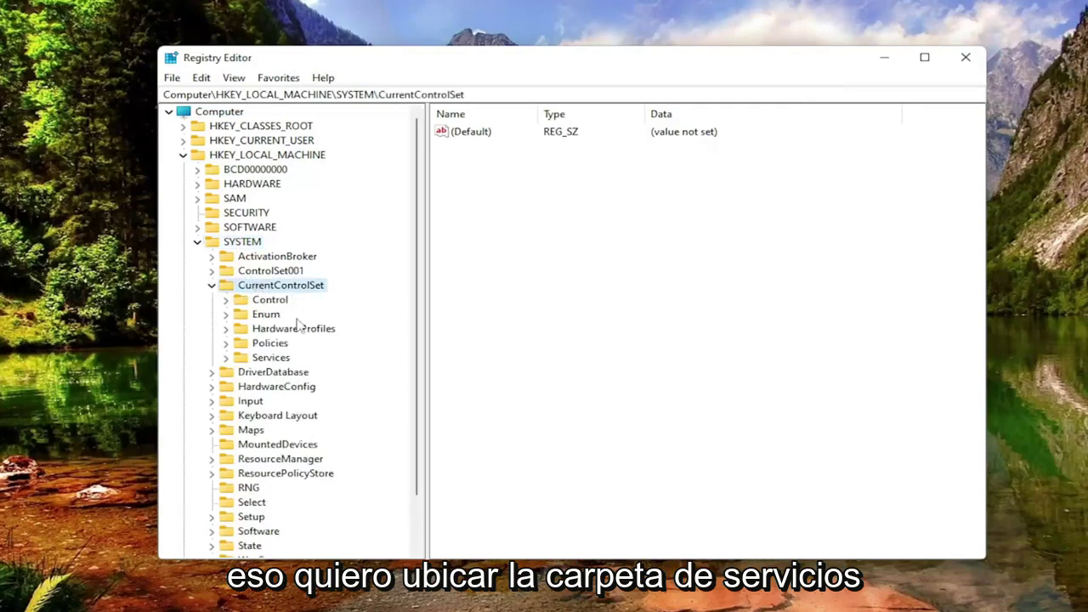
pyautogui.doubleClick(263, 359)
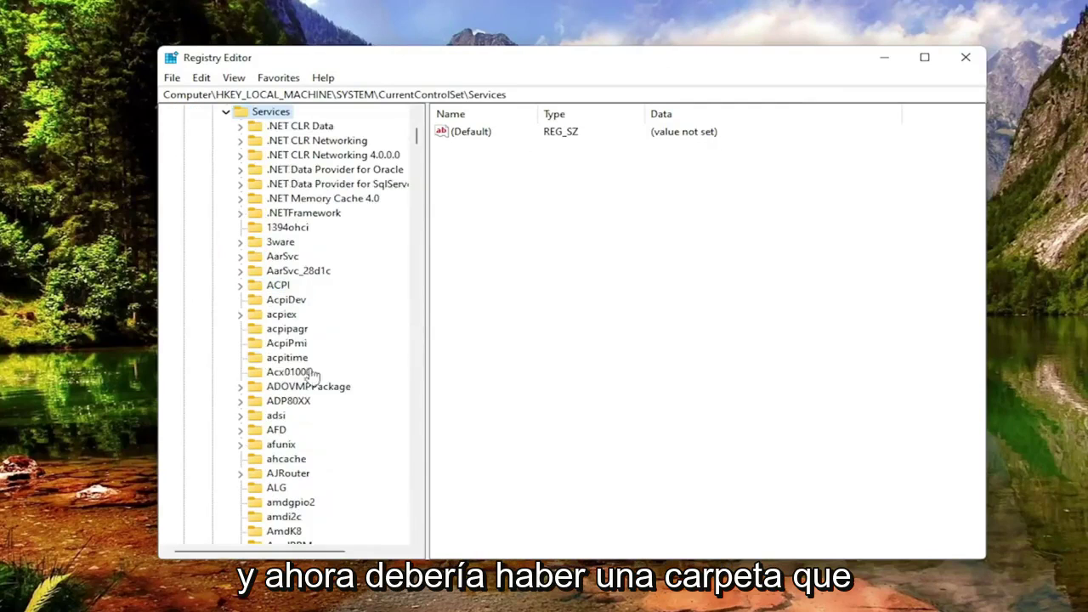
# Scroll down the Services subkeys and select DoSvc
pyautogui.scroll(-7, 289, 383)
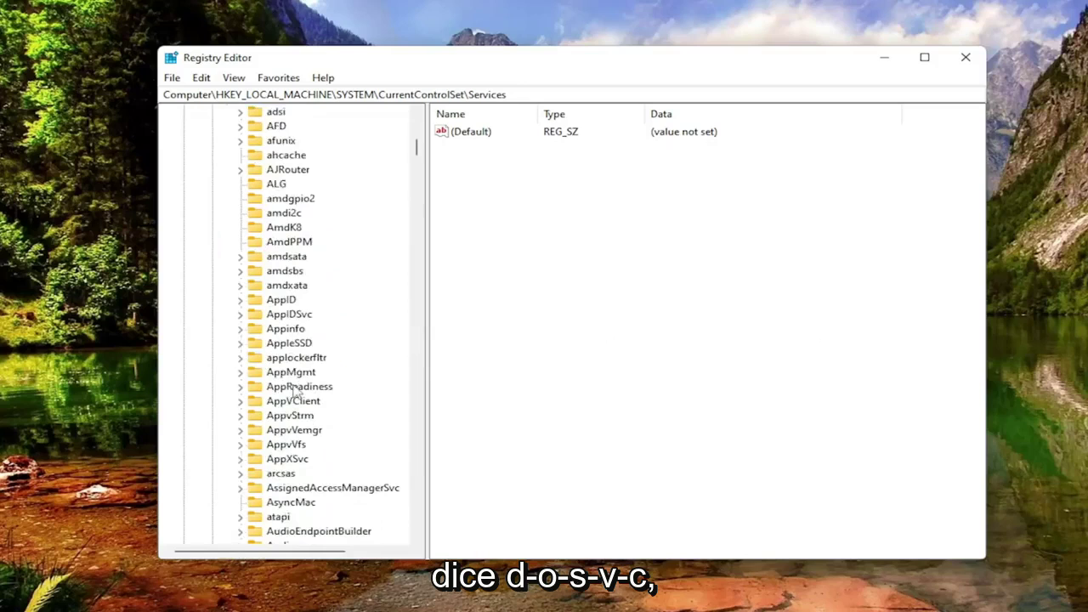
pyautogui.scroll(-9, 295, 389)
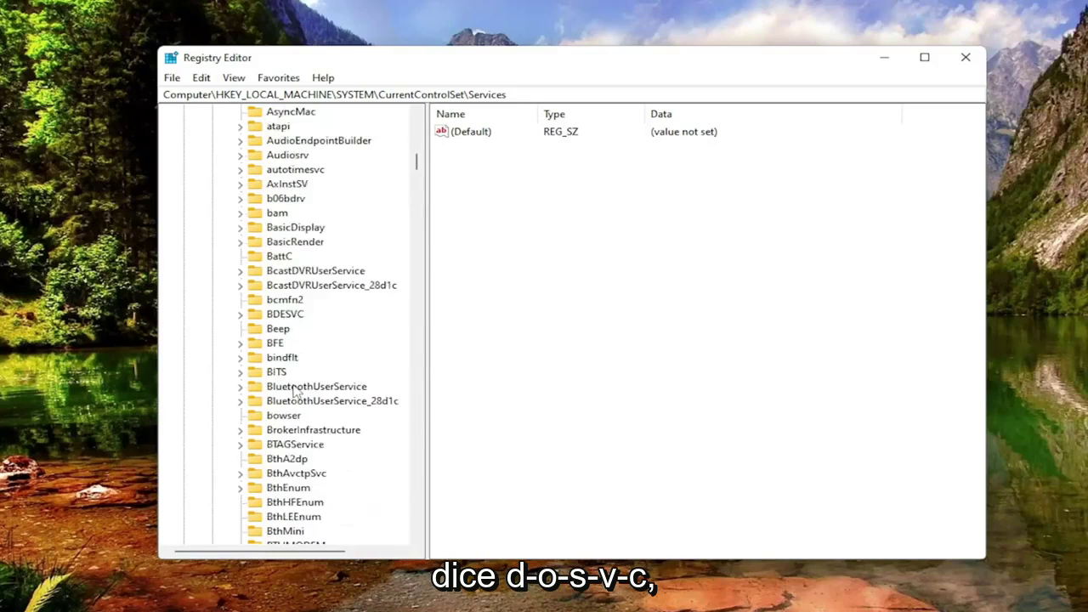
pyautogui.scroll(-8, 295, 389)
pyautogui.scroll(-7, 294, 389)
pyautogui.scroll(-2, 294, 388)
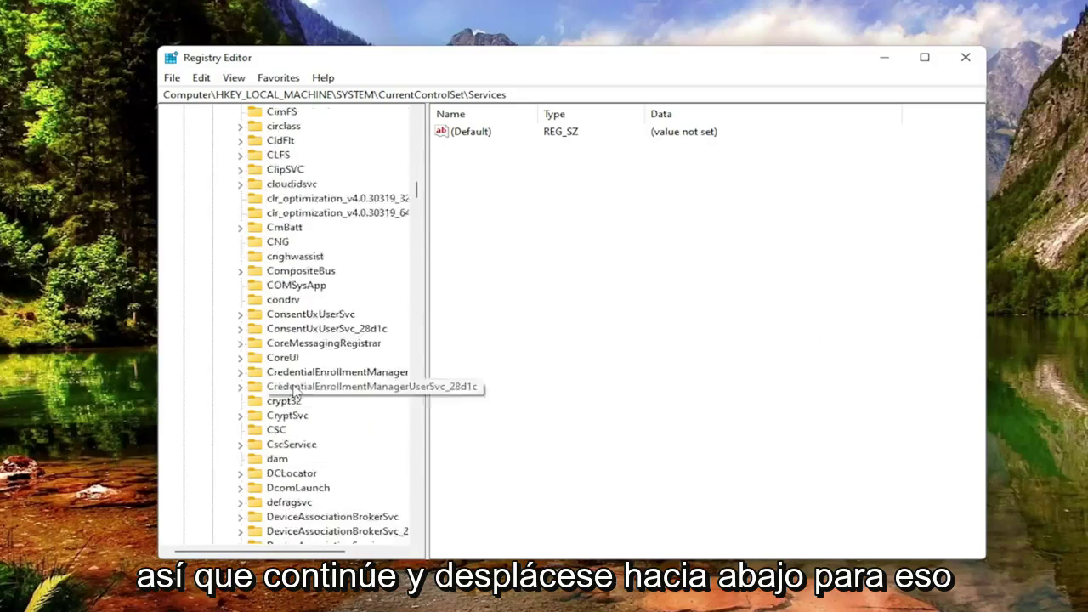
pyautogui.scroll(-5, 294, 387)
pyautogui.scroll(-2, 276, 449)
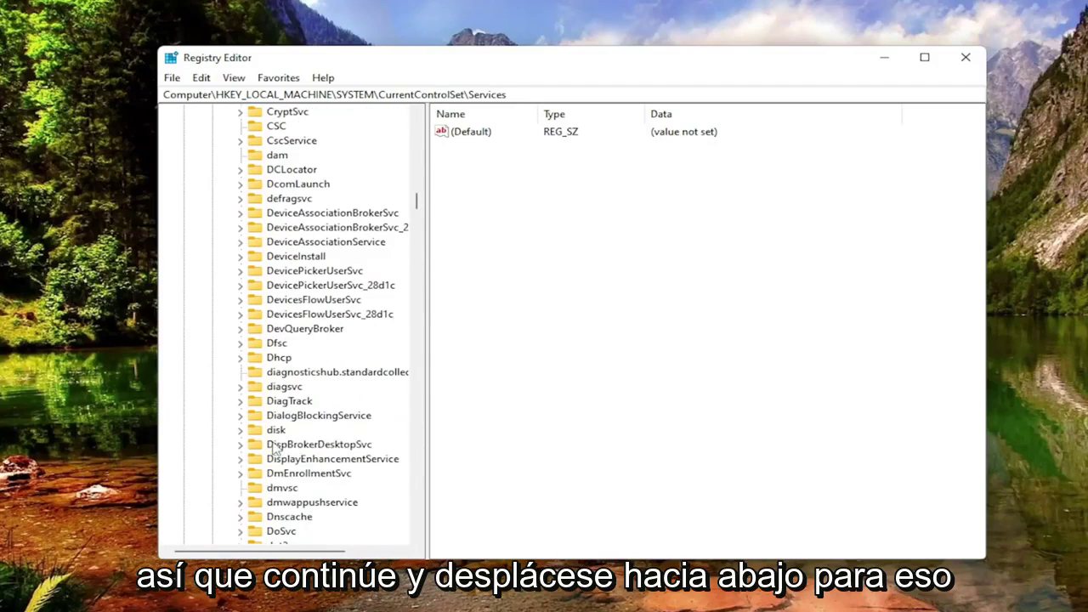
pyautogui.scroll(-1, 276, 449)
pyautogui.click(283, 490)
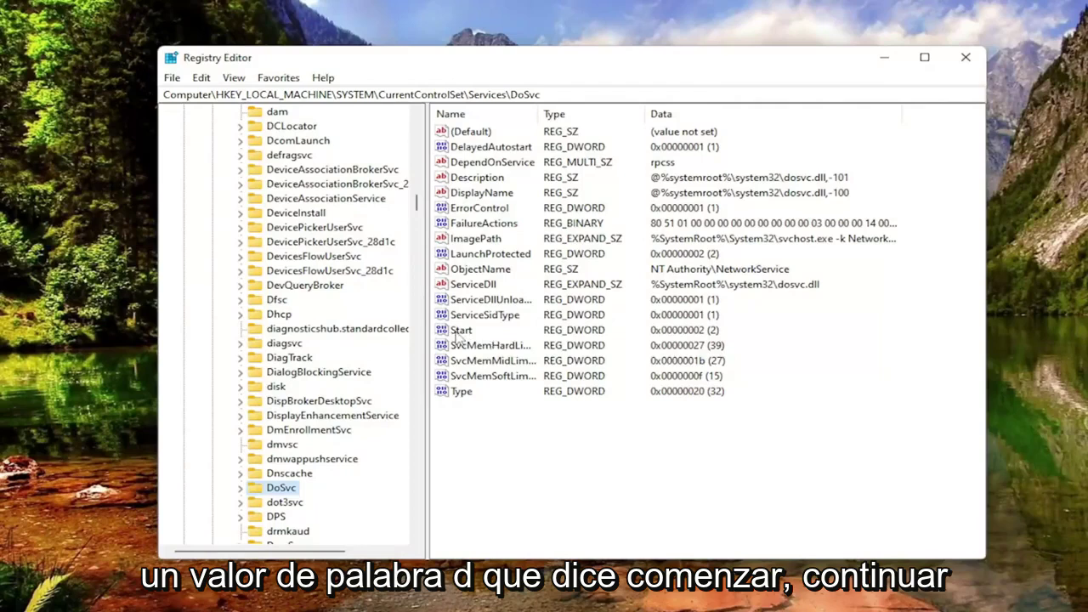
# Change the DoSvc Start value data from 2 to 4
pyautogui.doubleClick(460, 332)
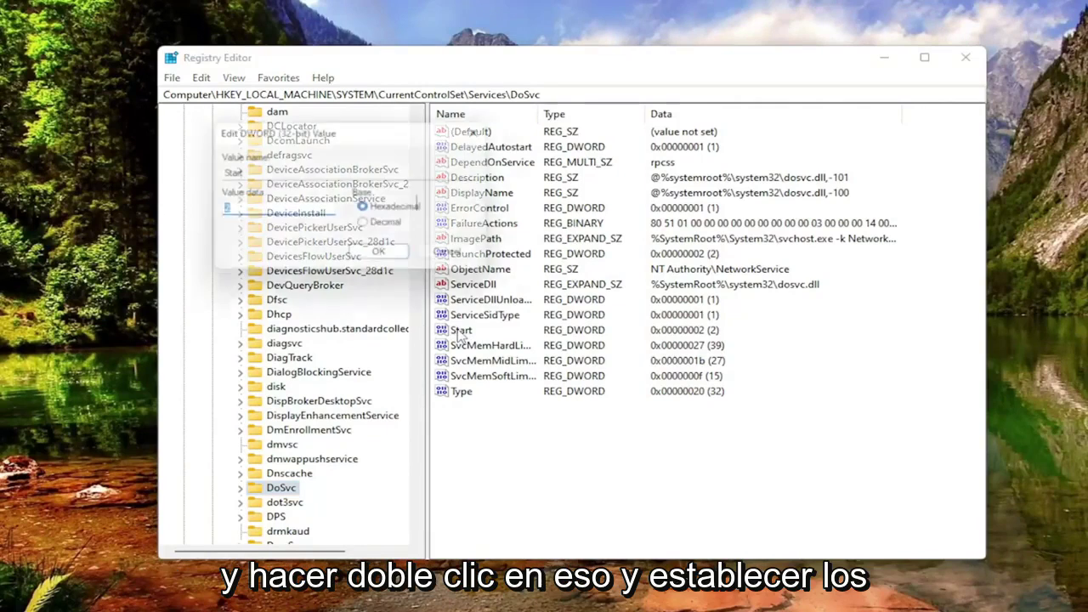
pyautogui.press('End')
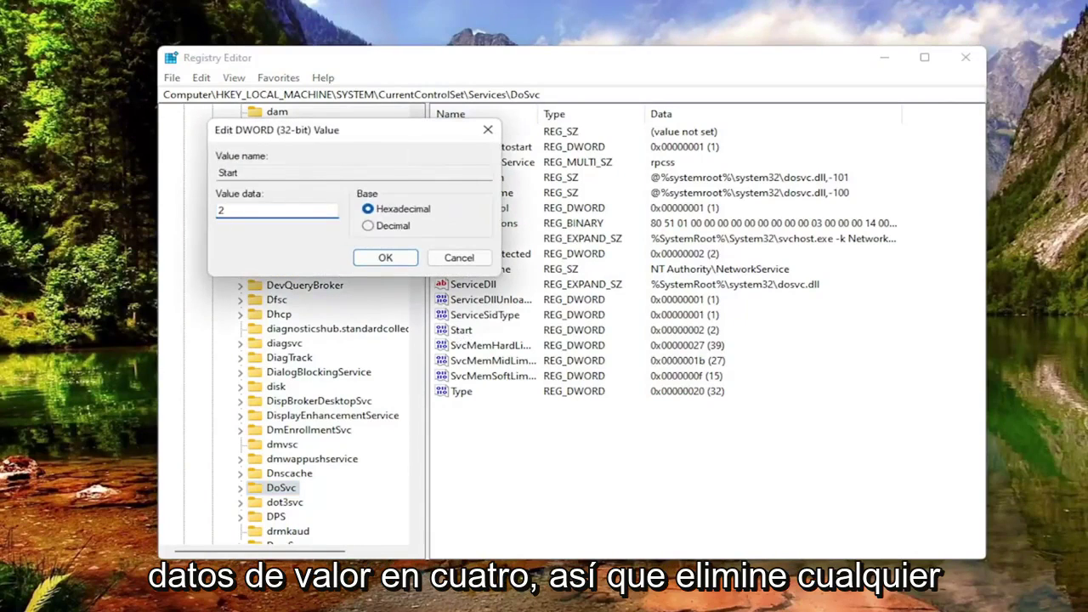
pyautogui.write('4')
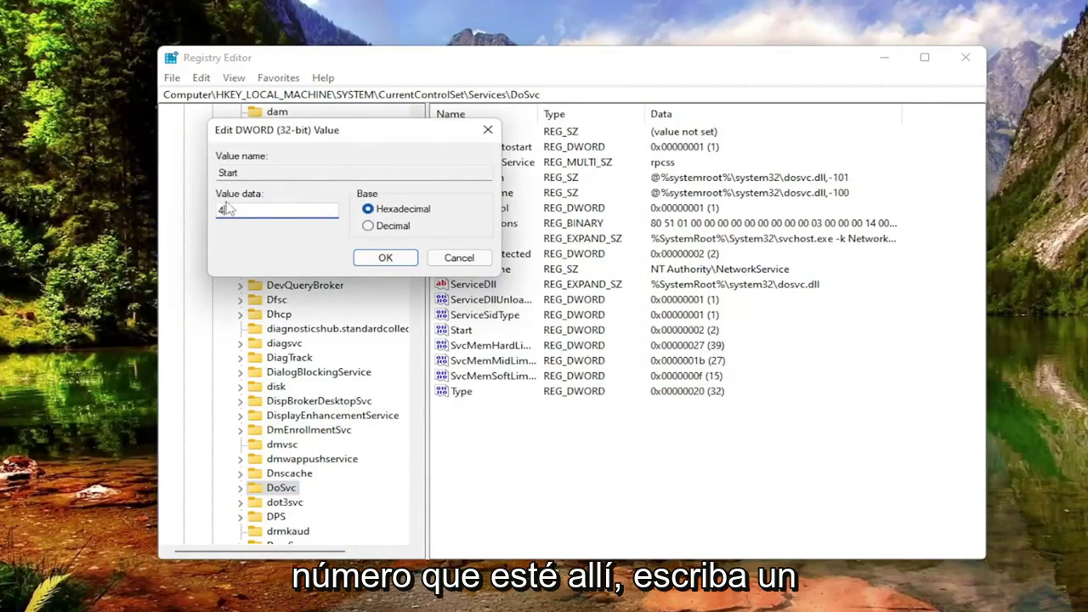
pyautogui.click(402, 262)
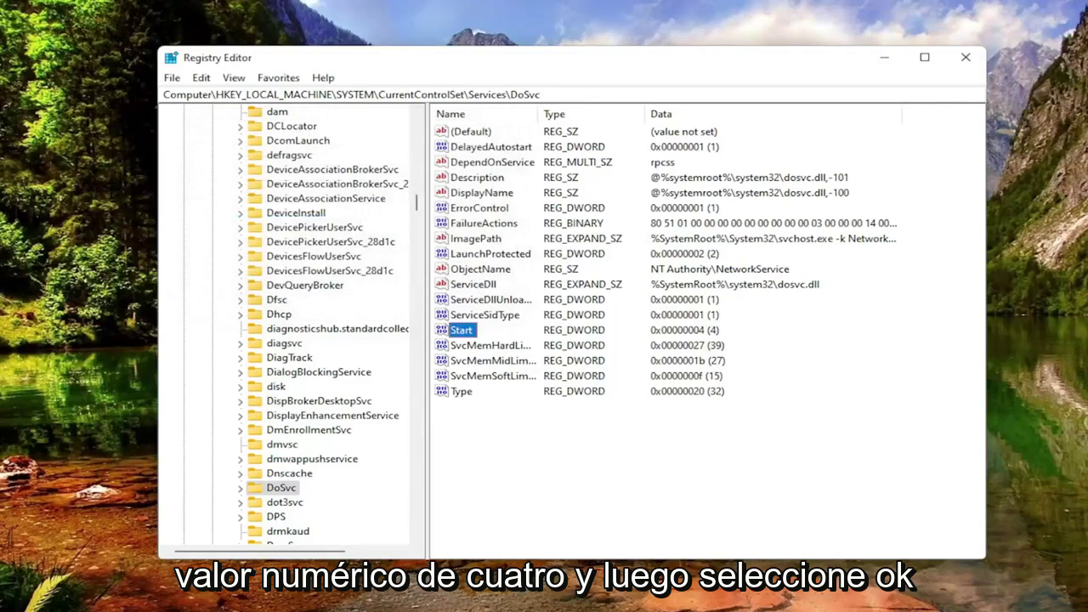
# Collapse the registry tree back to Computer and close Registry Editor
pyautogui.scroll(5, 256, 281)
pyautogui.scroll(10, 290, 272)
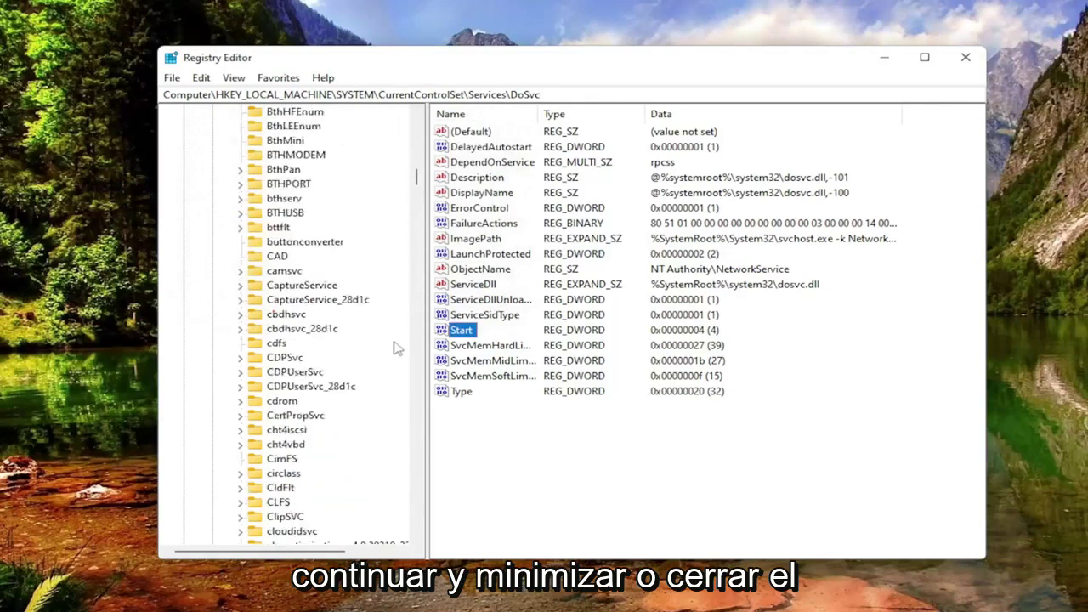
pyautogui.scroll(5, 306, 264)
pyautogui.scroll(8, 315, 255)
pyautogui.scroll(10, 315, 255)
pyautogui.scroll(3, 306, 263)
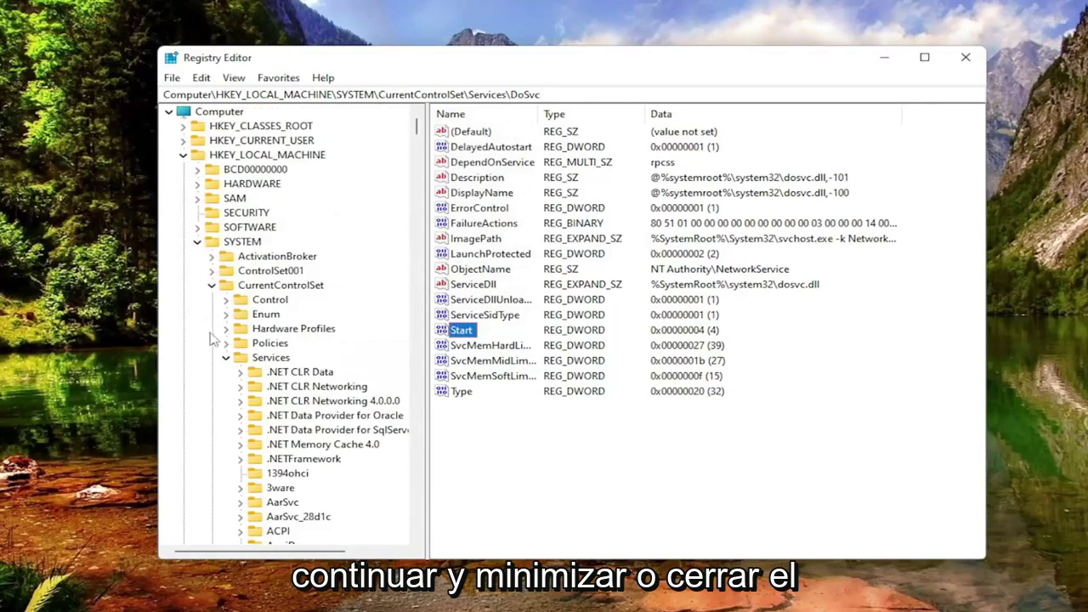
pyautogui.click(225, 357)
pyautogui.click(212, 273)
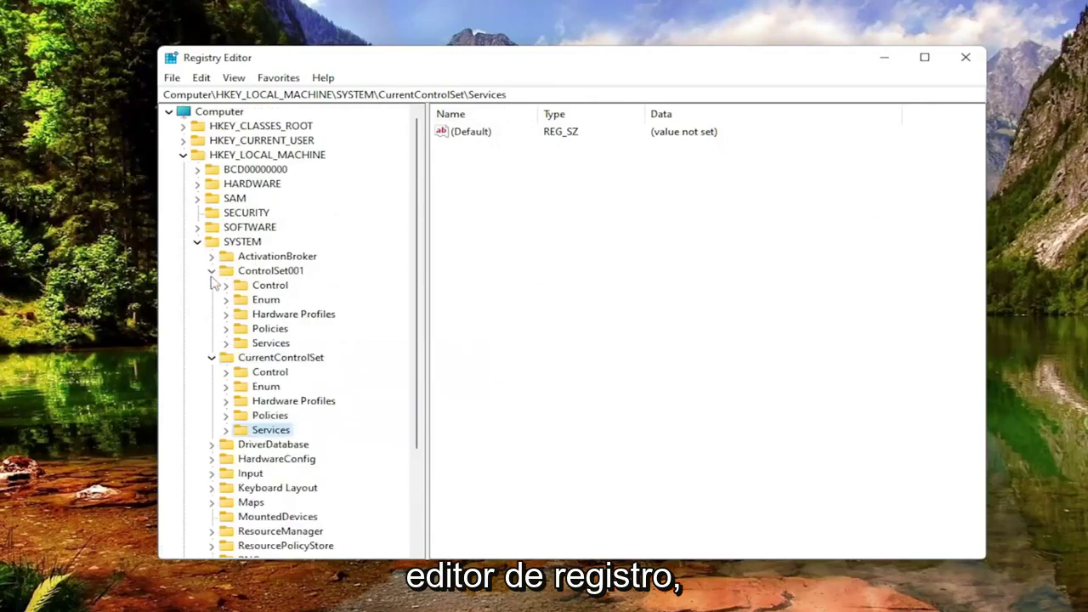
pyautogui.click(212, 358)
pyautogui.click(211, 270)
pyautogui.click(198, 242)
pyautogui.click(183, 155)
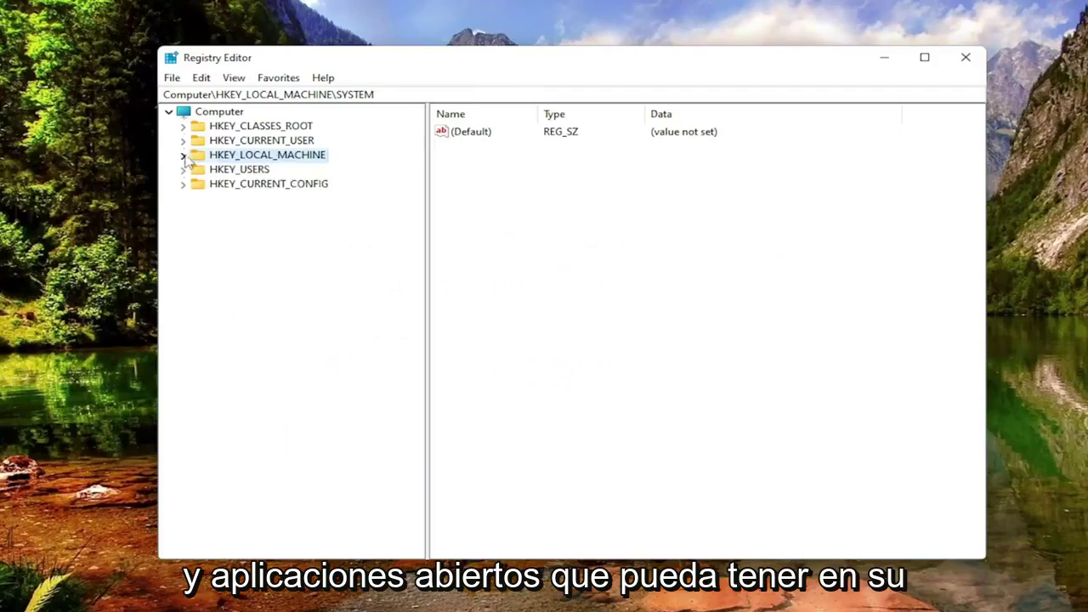
pyautogui.click(214, 111)
pyautogui.click(967, 56)
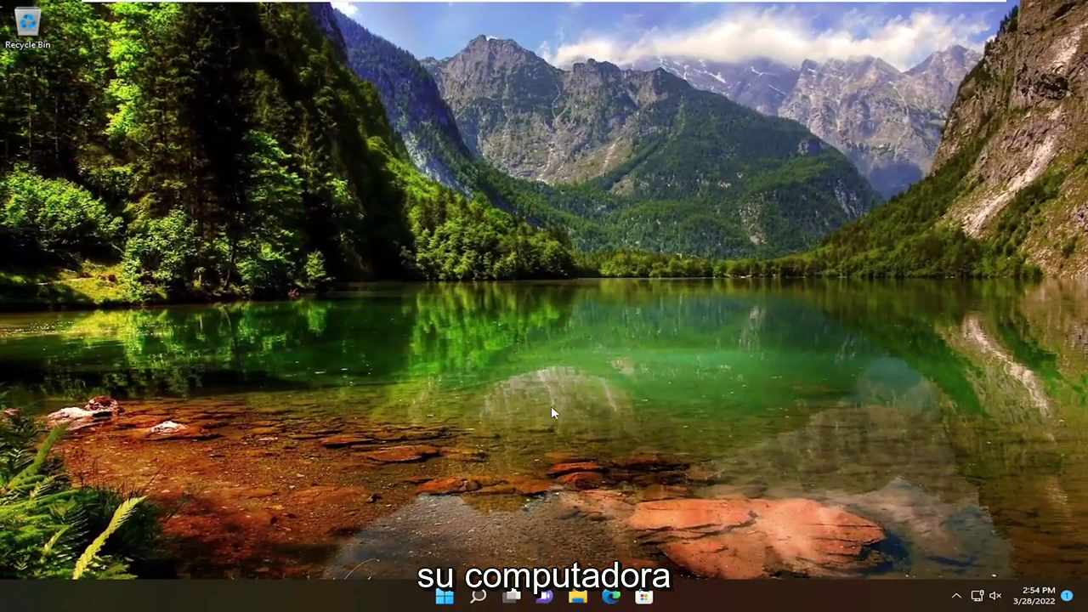
# Restart the PC, then search 'services' and open the Services app
pyautogui.rightClick(445, 596)
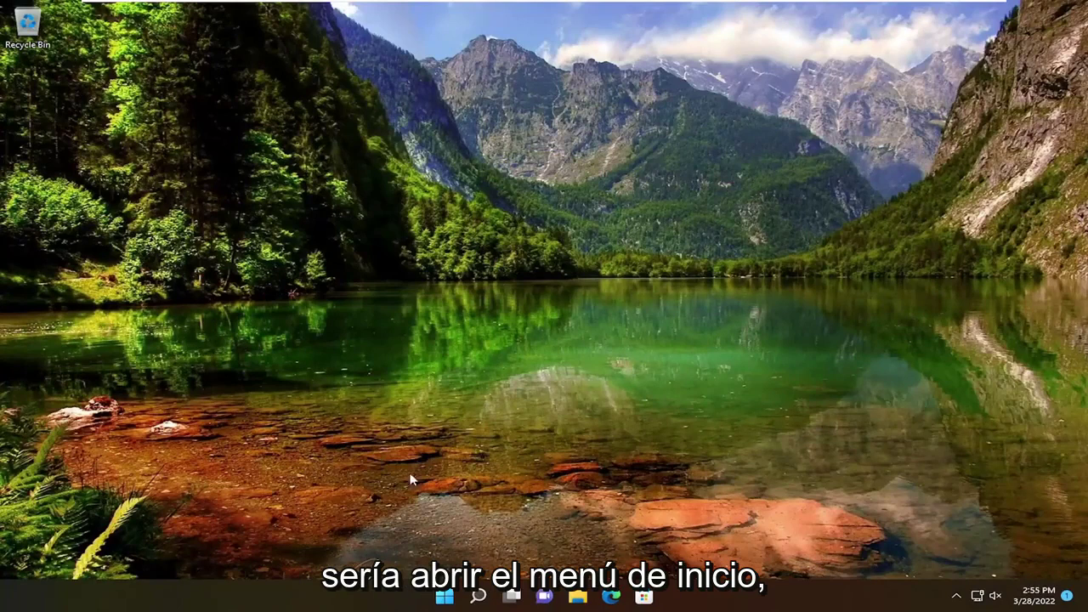
pyautogui.click(478, 595)
pyautogui.write('servic')
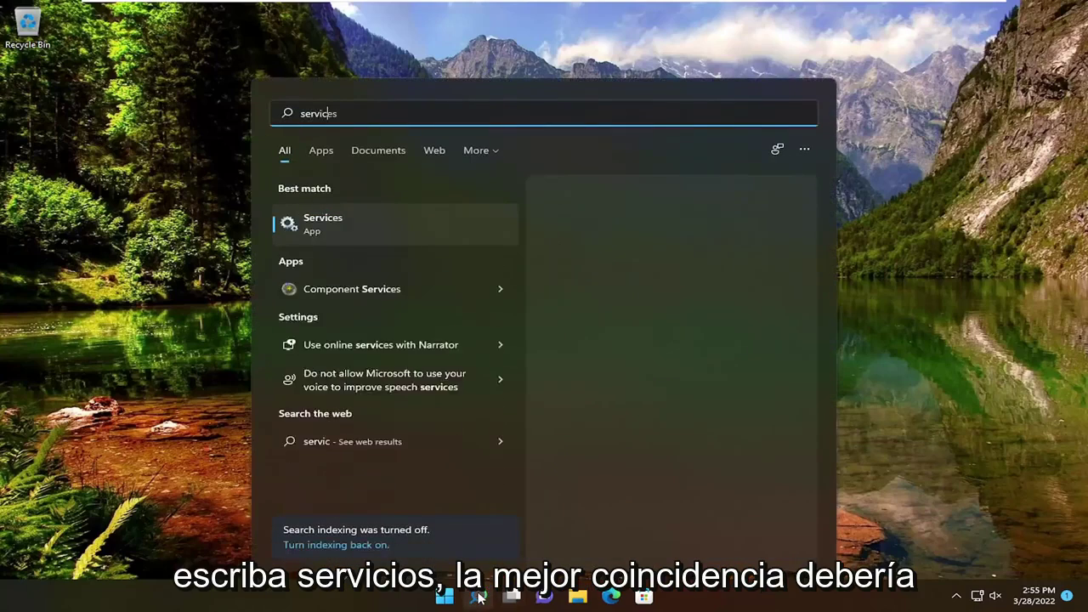
pyautogui.write('es')
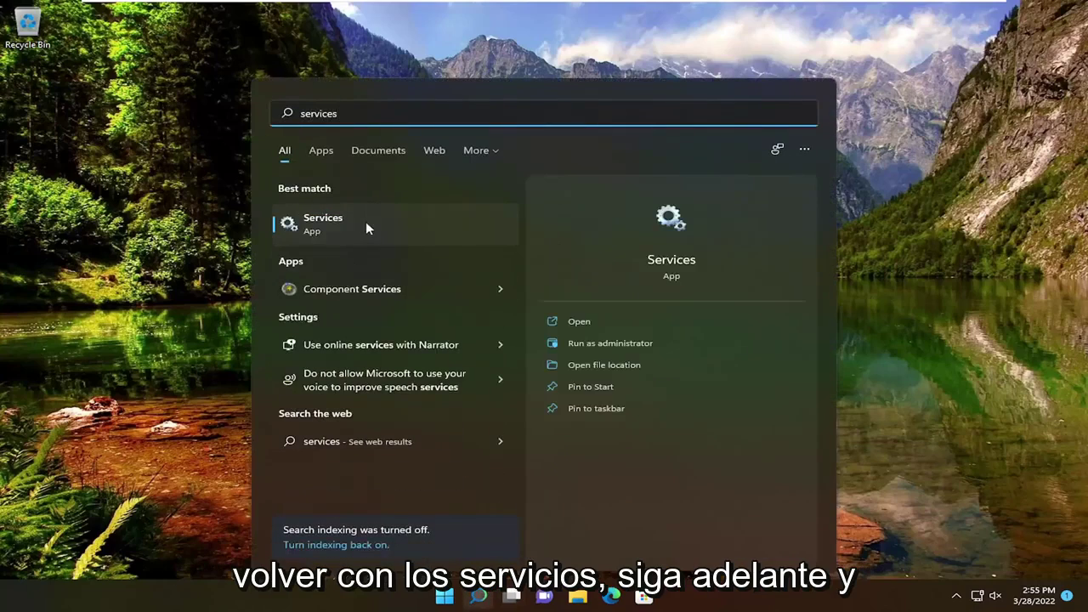
pyautogui.click(367, 224)
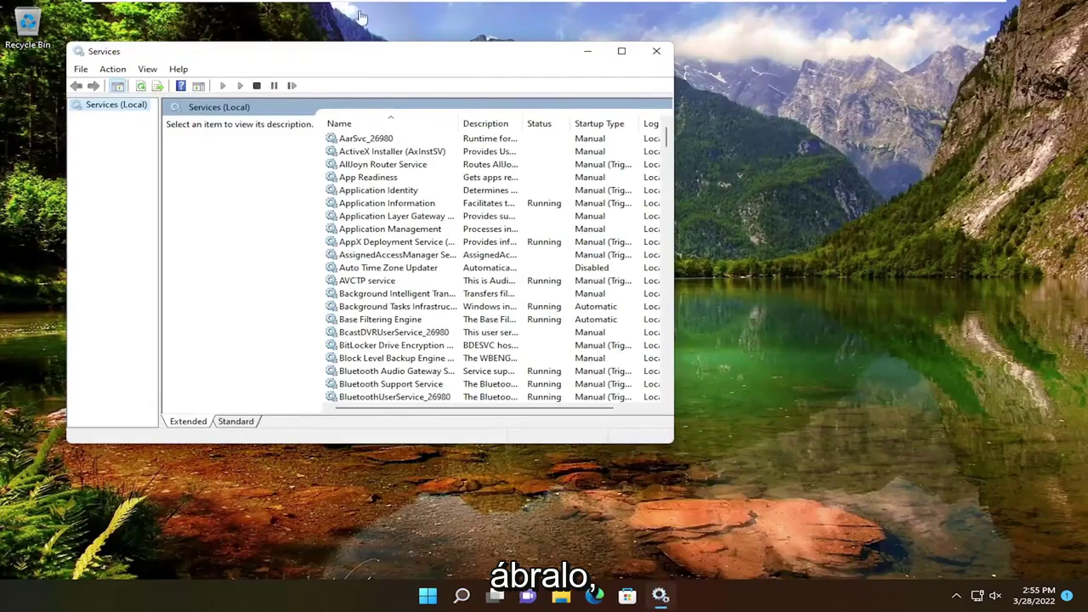
# Move and enlarge the Services window, widen the Name column, and scroll to Delivery Optimization
pyautogui.moveTo(391, 52); pyautogui.dragTo(484, 42)
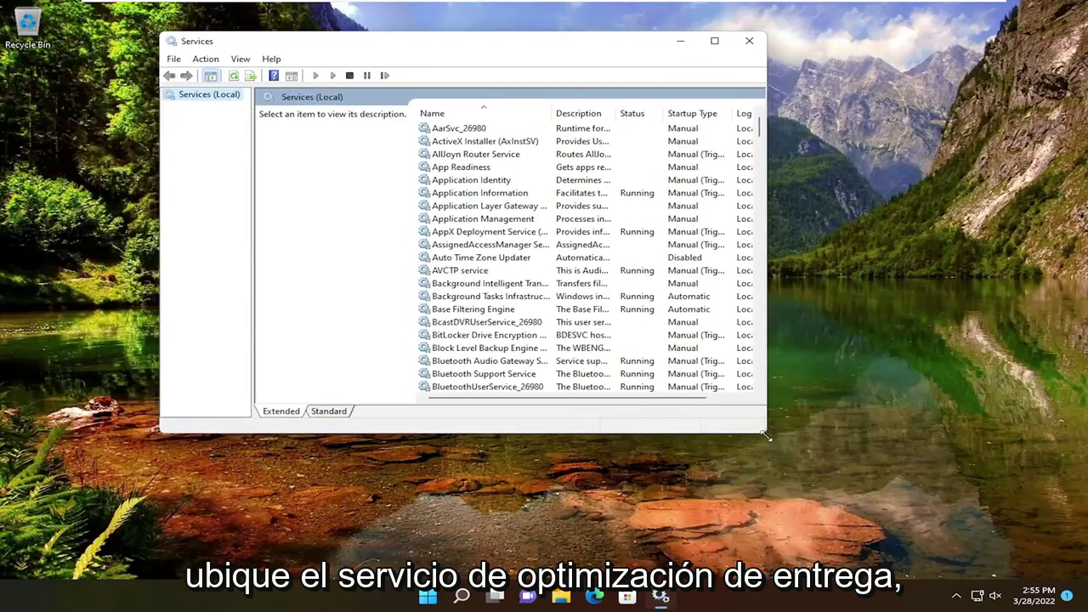
pyautogui.moveTo(766, 435); pyautogui.dragTo(908, 493)
pyautogui.moveTo(553, 113); pyautogui.dragTo(619, 117)
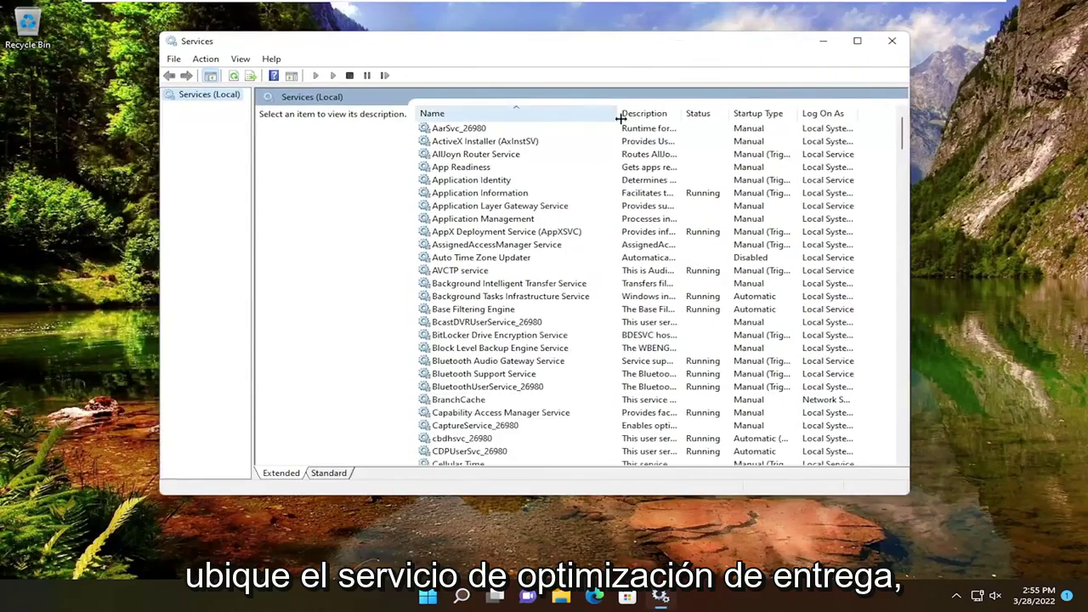
pyautogui.scroll(-8, 495, 357)
pyautogui.scroll(-2, 495, 357)
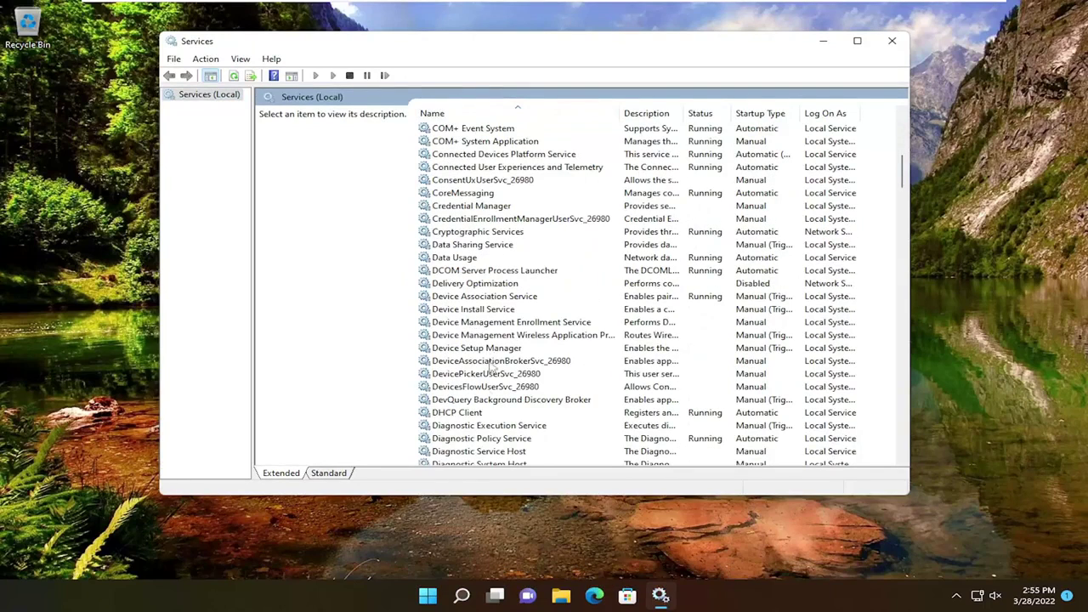
# Check that Delivery Optimization's startup type is Disabled, apply it, and dismiss Access is denied
pyautogui.doubleClick(474, 284)
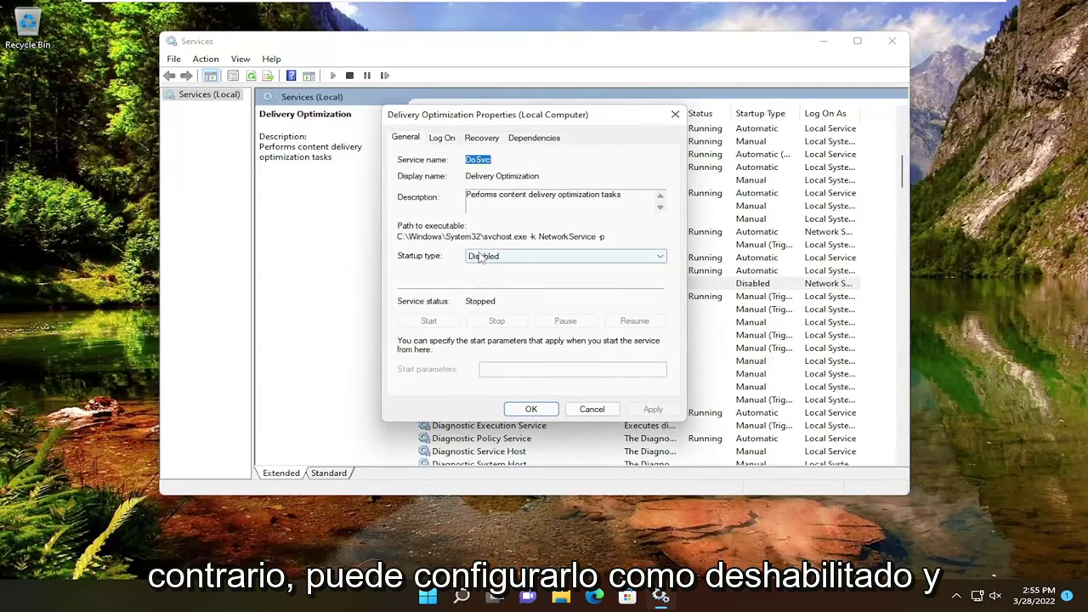
pyautogui.click(482, 256)
pyautogui.click(477, 290)
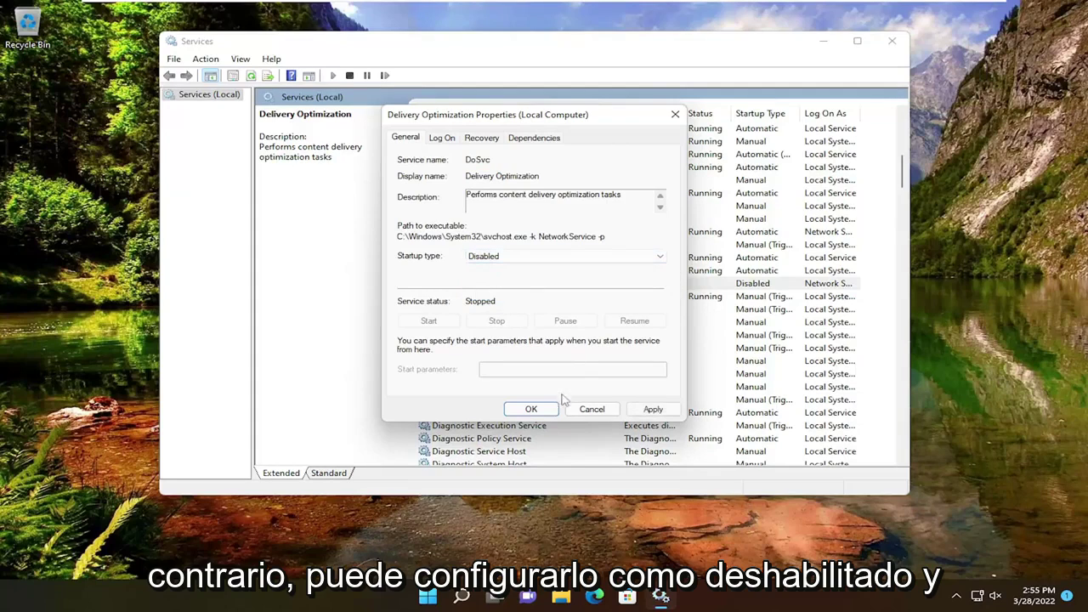
pyautogui.click(652, 409)
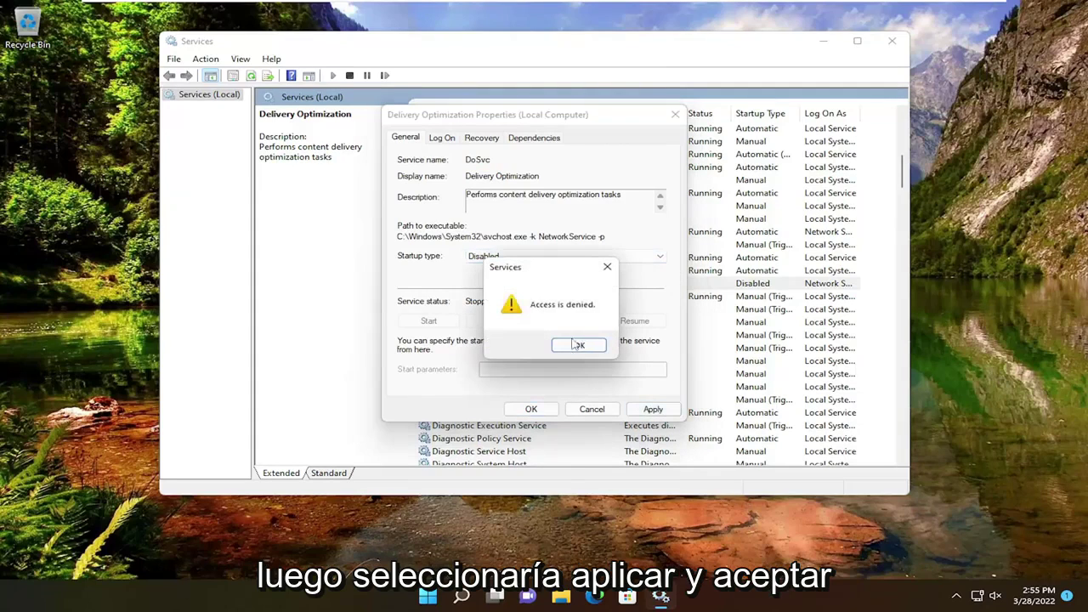
pyautogui.click(585, 346)
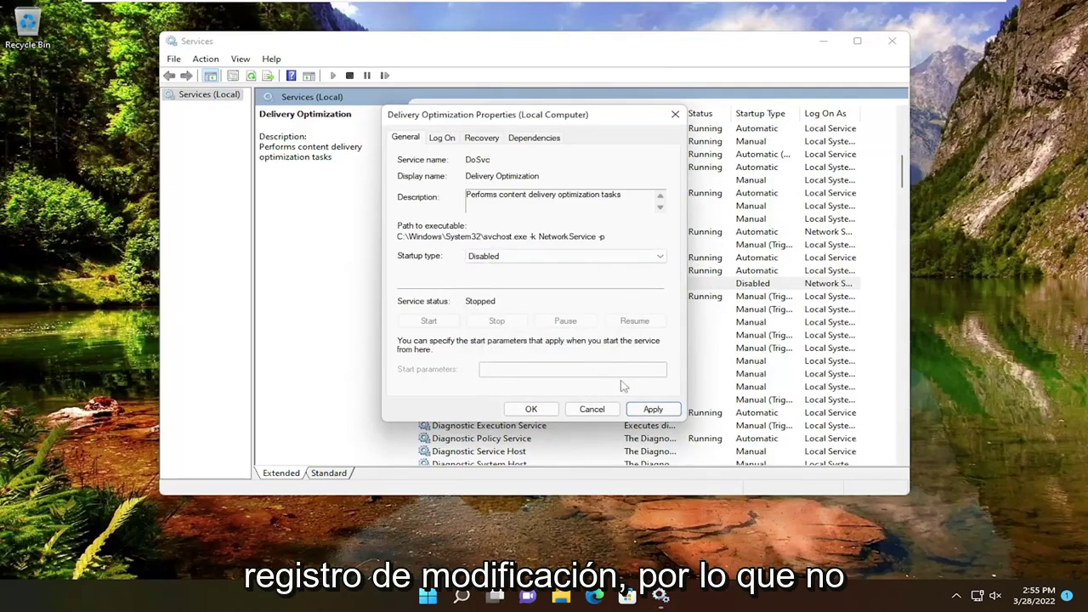
# Click OK, dismiss the second Access is denied error, and close the dialog and Services
pyautogui.click(536, 410)
pyautogui.click(579, 346)
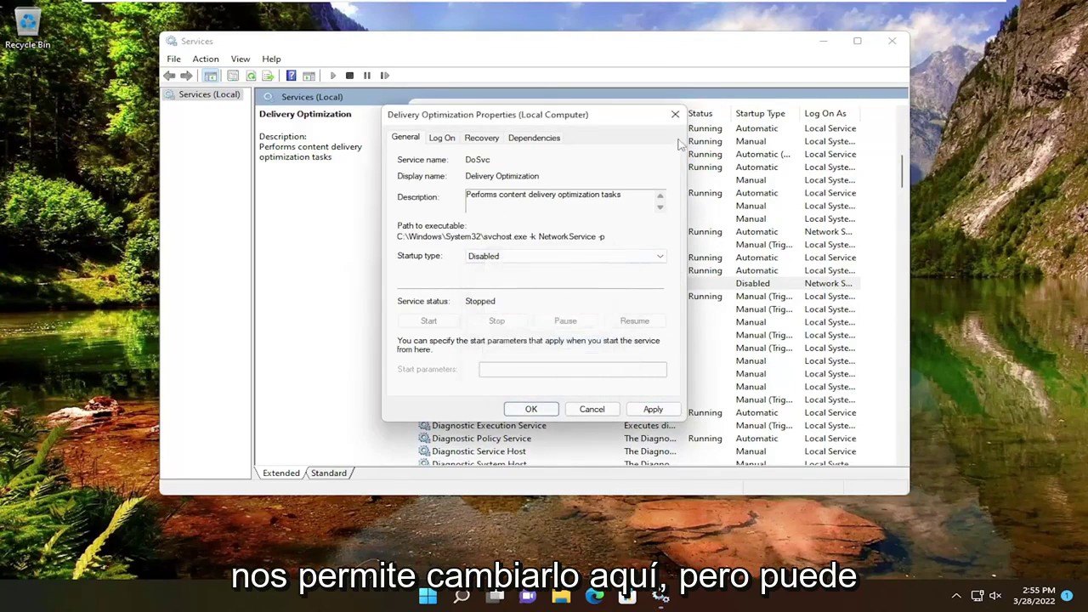
pyautogui.click(676, 114)
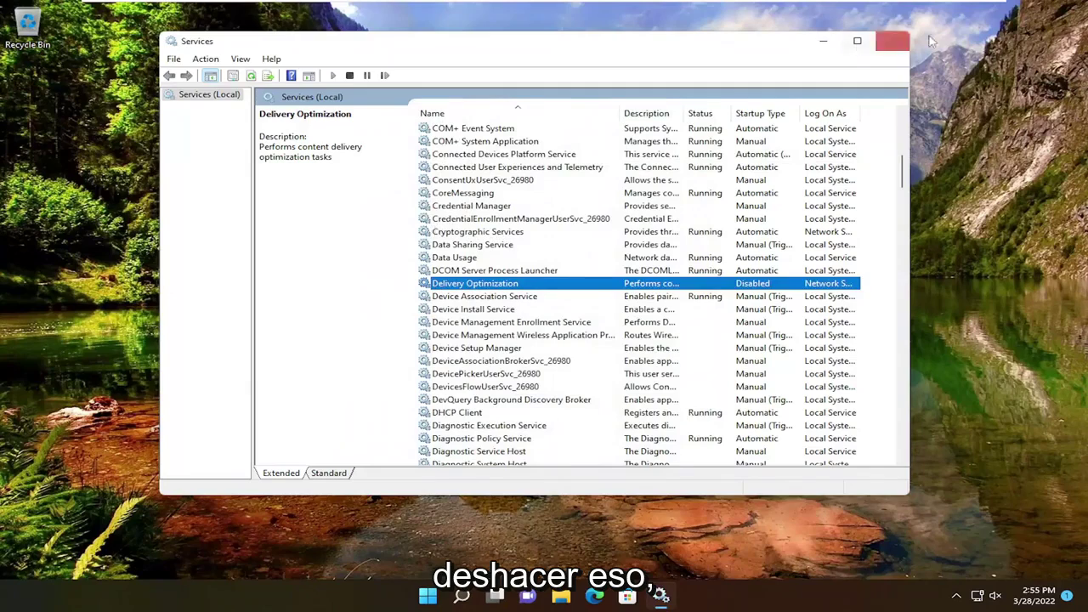
pyautogui.click(892, 41)
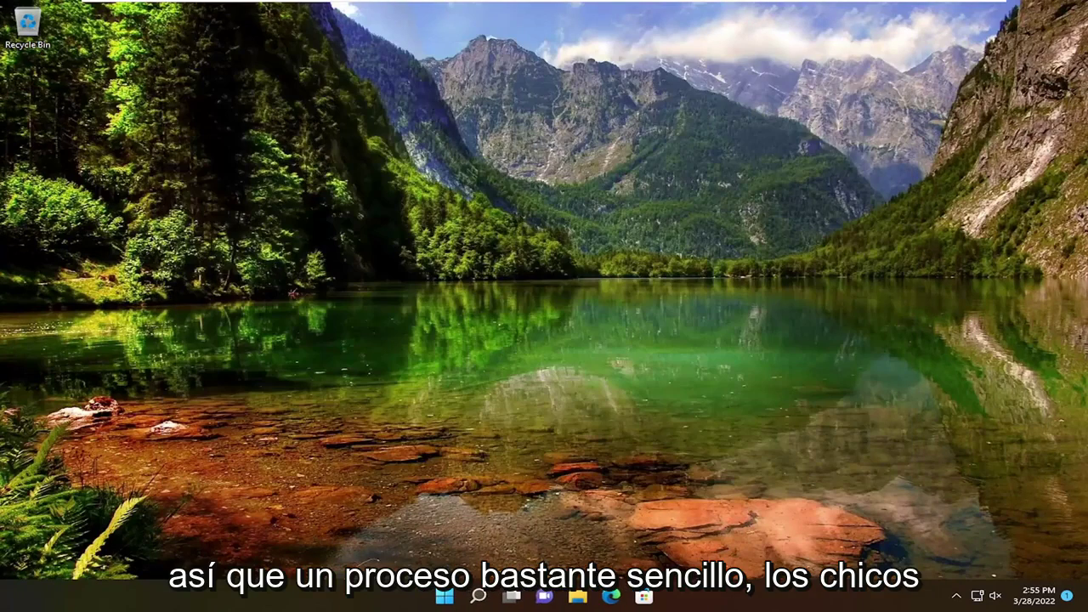